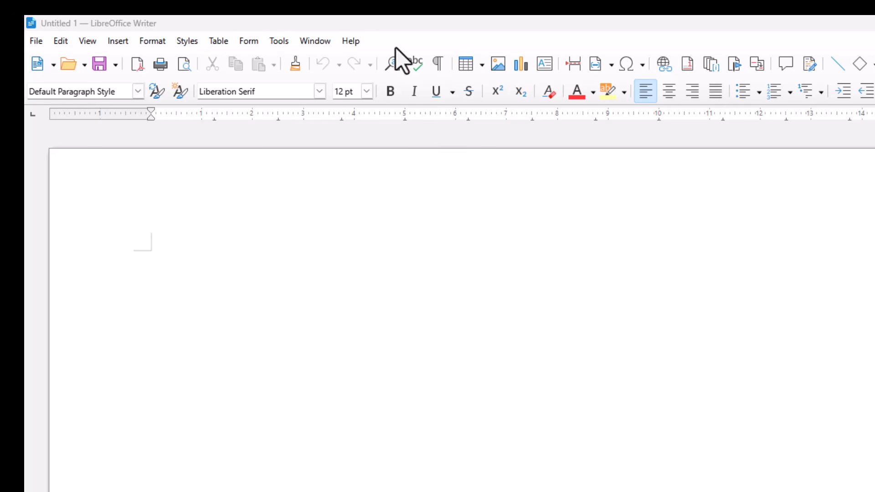
Save the blank document as "welcome" in the IMAGES folder, keeping the Word 2010–365 Document format
left_click(38, 41)
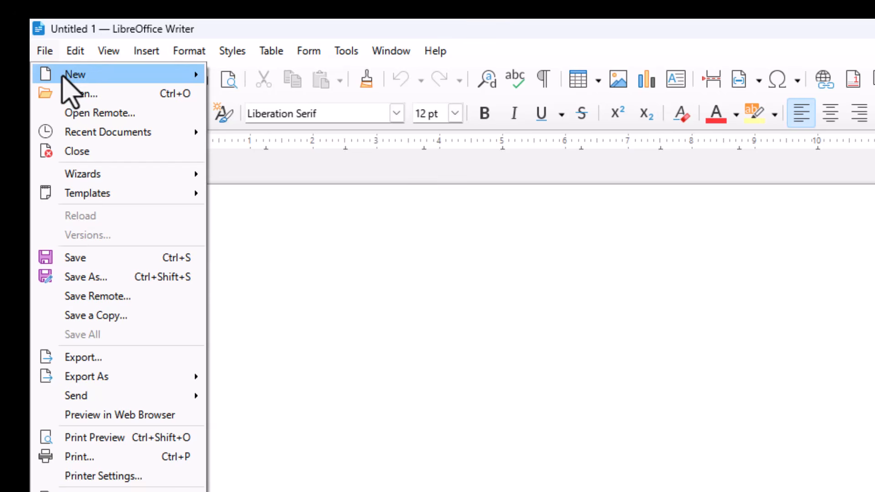
mouse_move(62, 75)
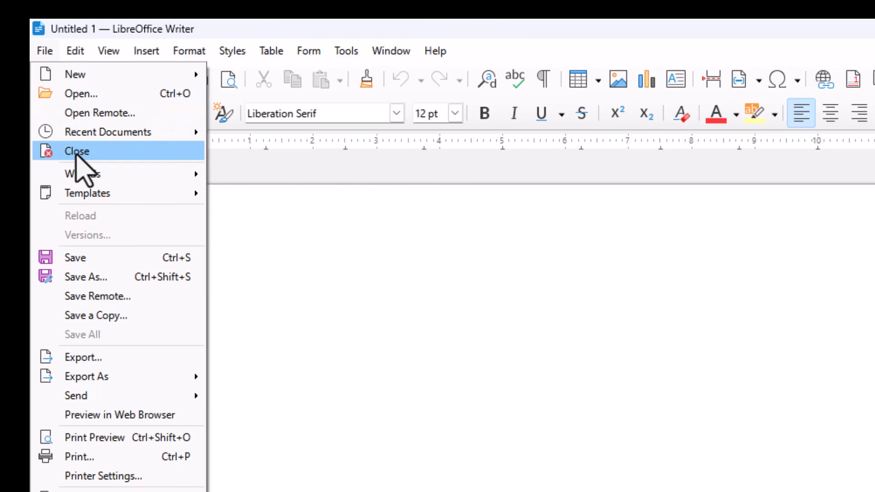
mouse_move(88, 132)
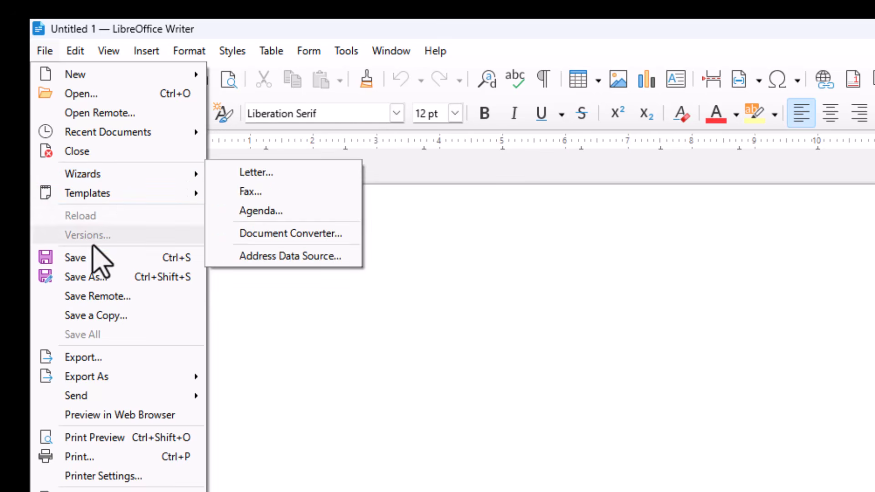
left_click(85, 257)
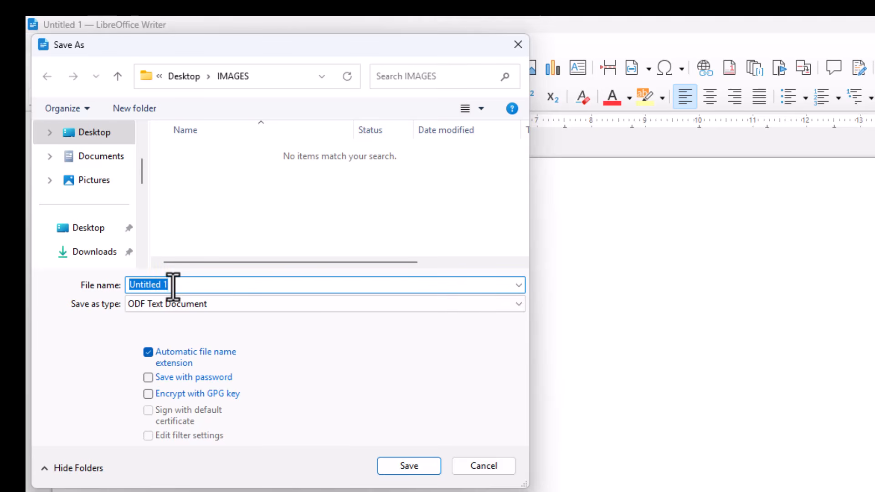
key("BackSpace")
type("welcome")
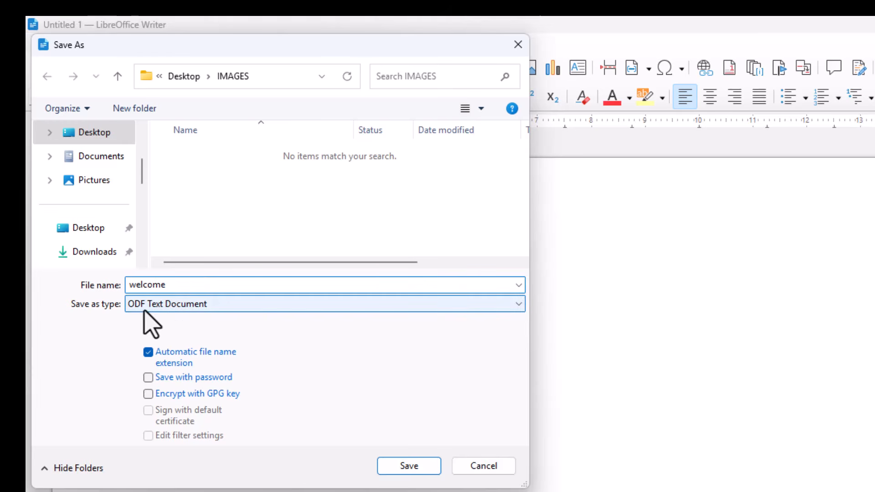
left_click(199, 302)
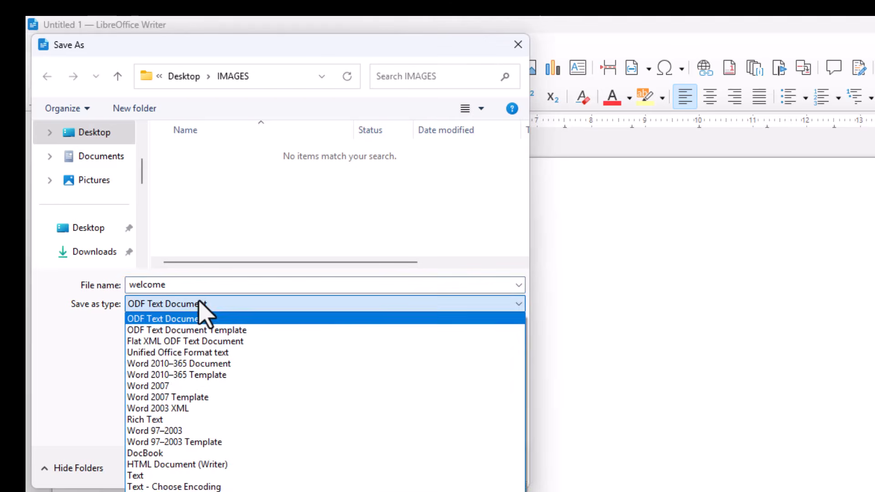
left_click(155, 363)
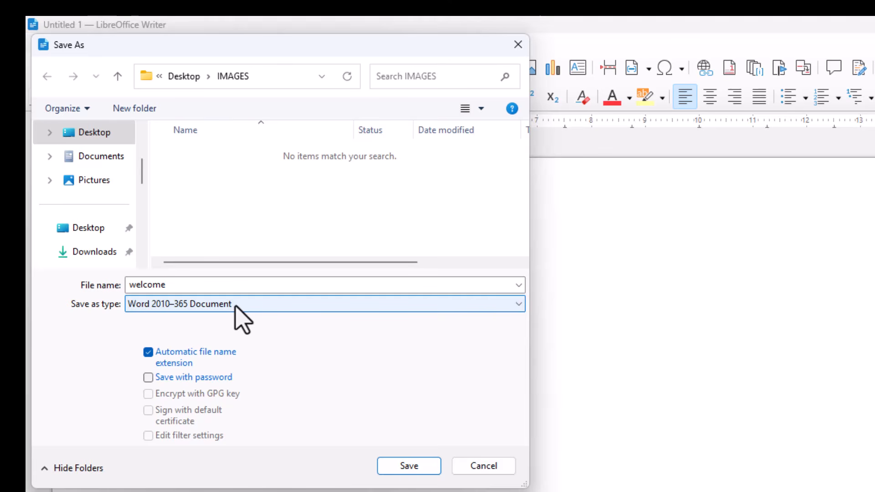
left_click(396, 465)
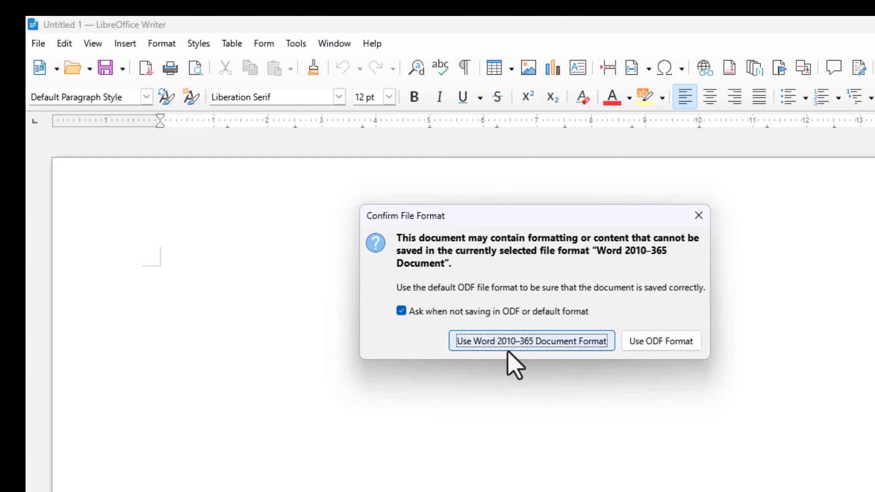
left_click(507, 345)
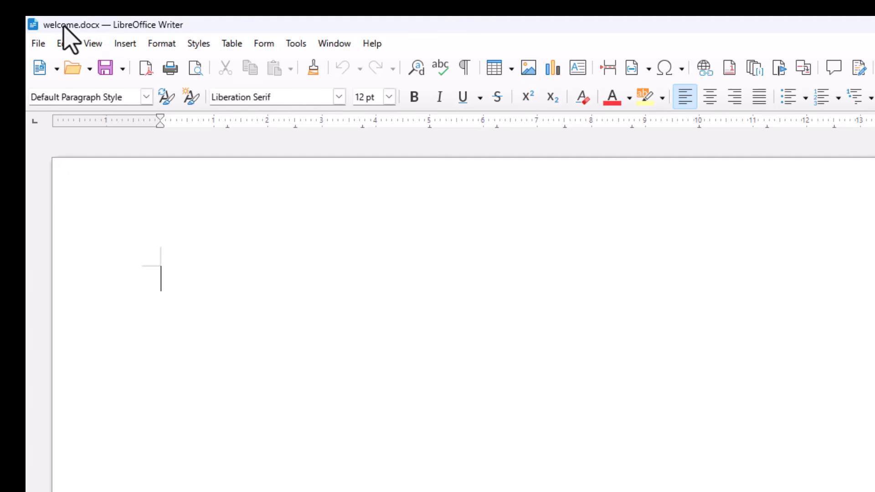
Save the document again under the name "welcome" in the Documents folder as a Word 2010–365 Document
left_click(32, 45)
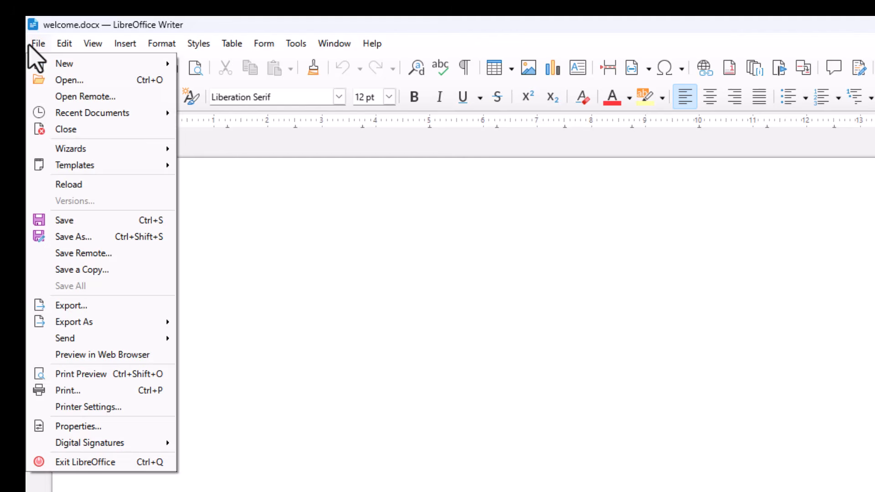
left_click(71, 237)
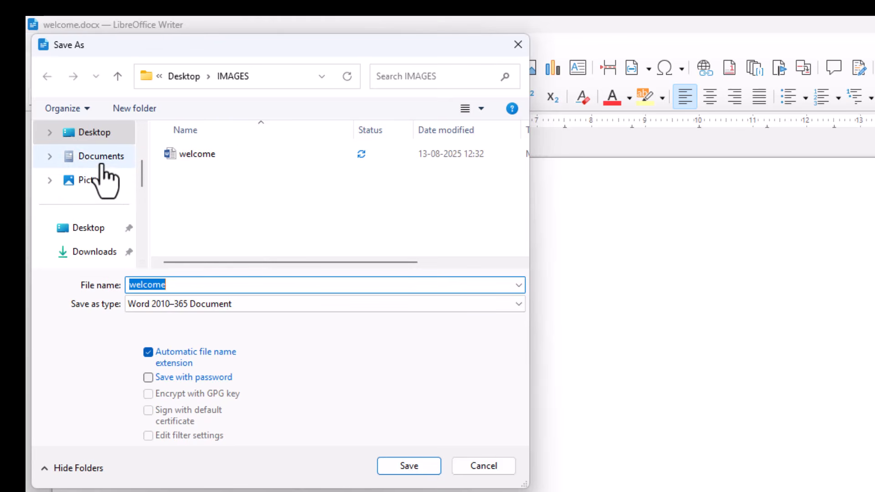
left_click(102, 165)
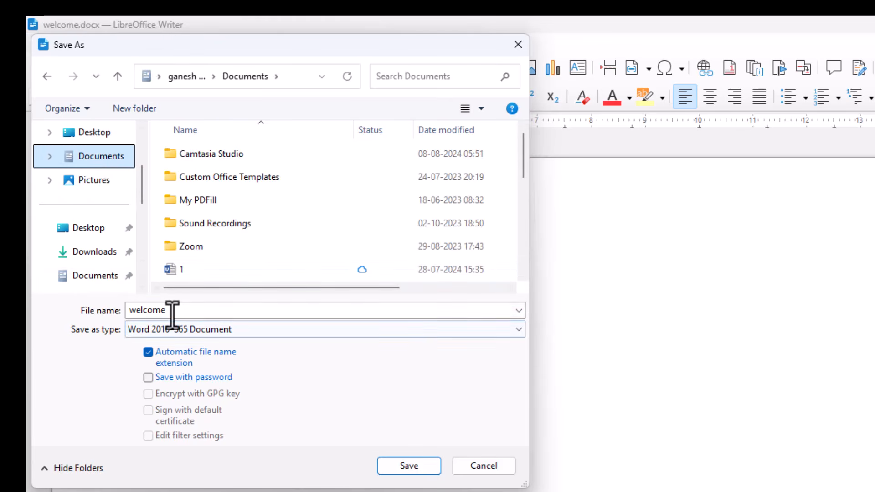
left_click(409, 467)
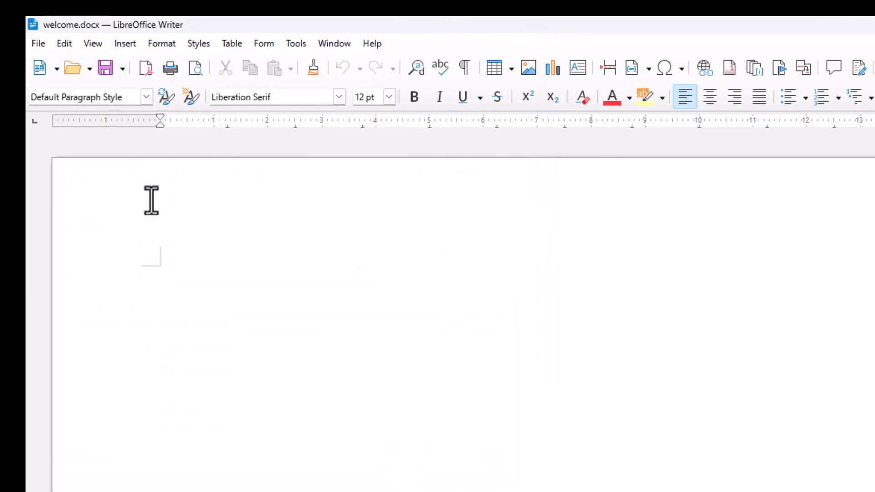
Export the document directly as a PDF named "welcome" into the IMAGES folder on the Desktop
left_click(38, 44)
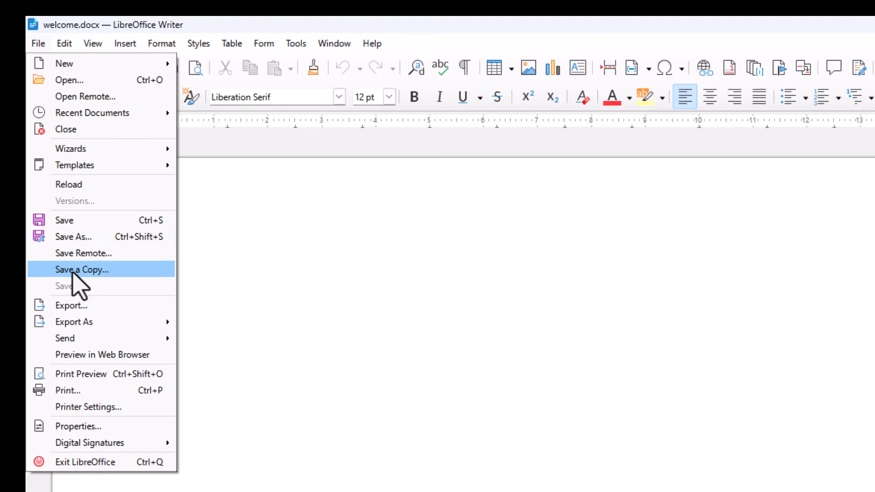
mouse_move(70, 324)
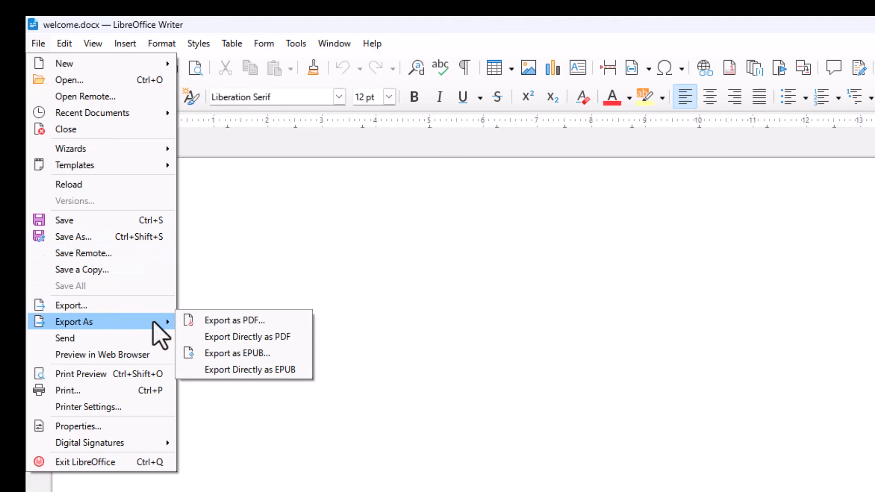
left_click(236, 336)
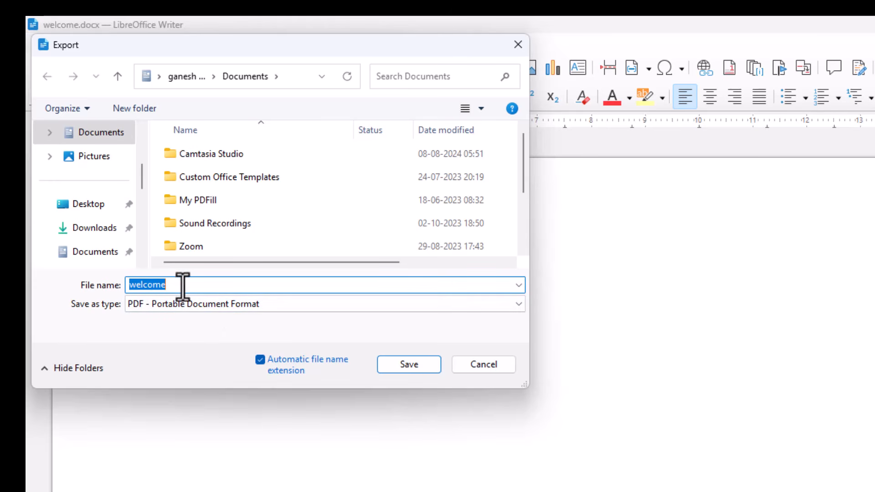
scroll(94, 152, "up", 1)
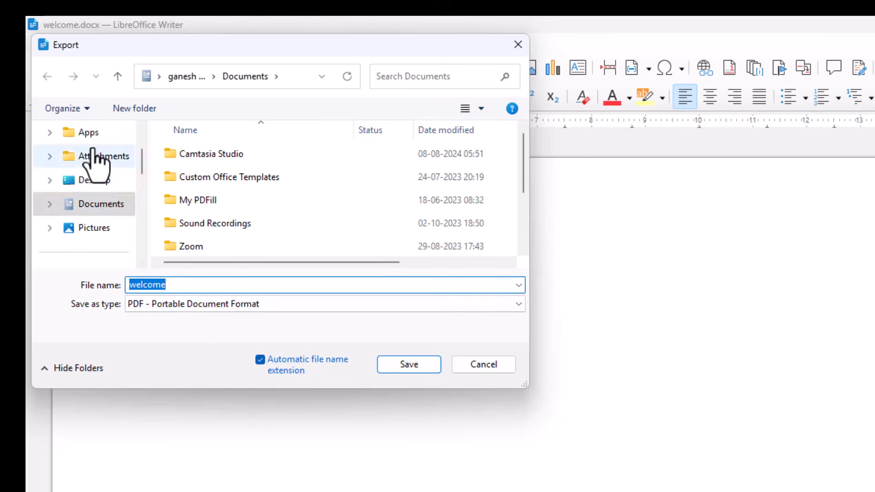
left_click(76, 180)
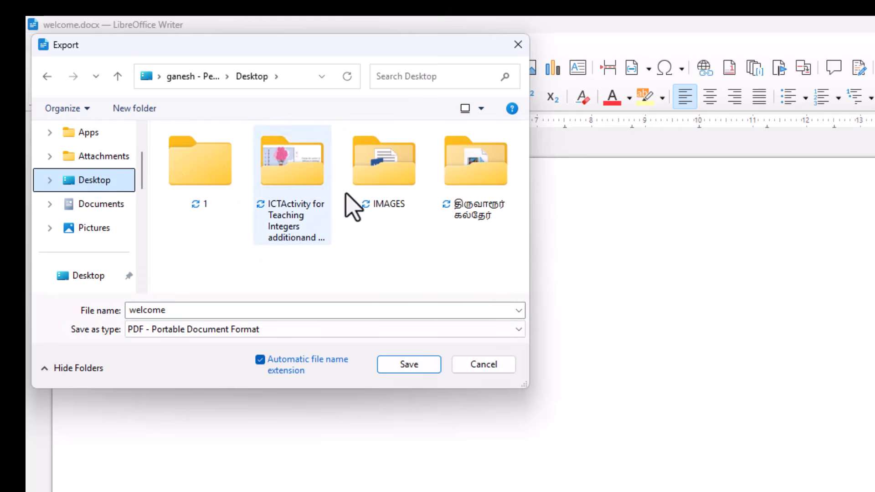
double_click(386, 185)
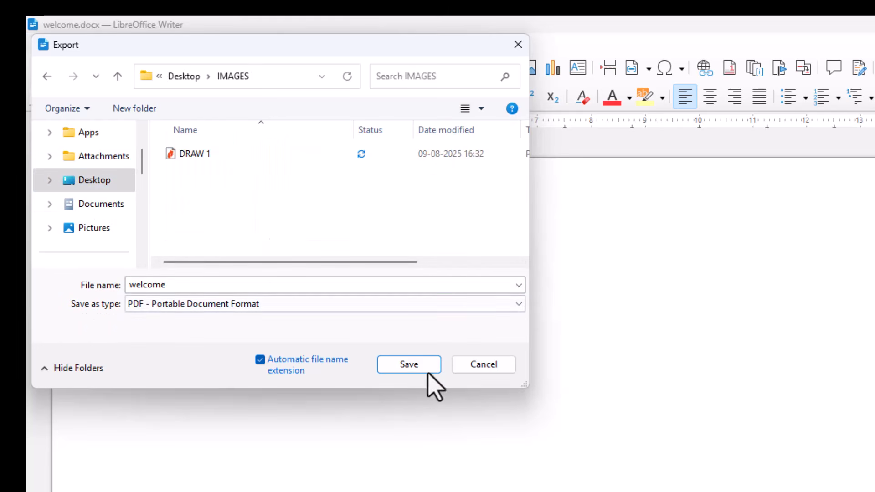
left_click(421, 361)
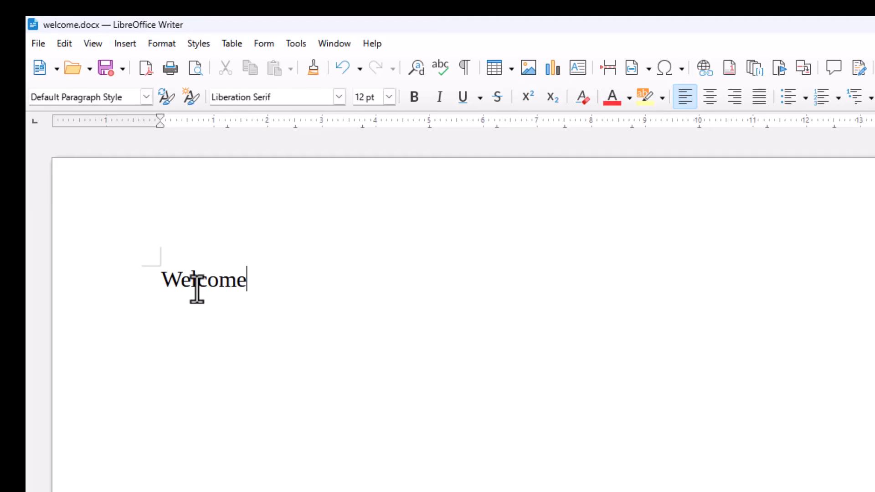
Change the font of the word "Welcome" to Lato Black
left_click_drag(166, 279, 248, 287)
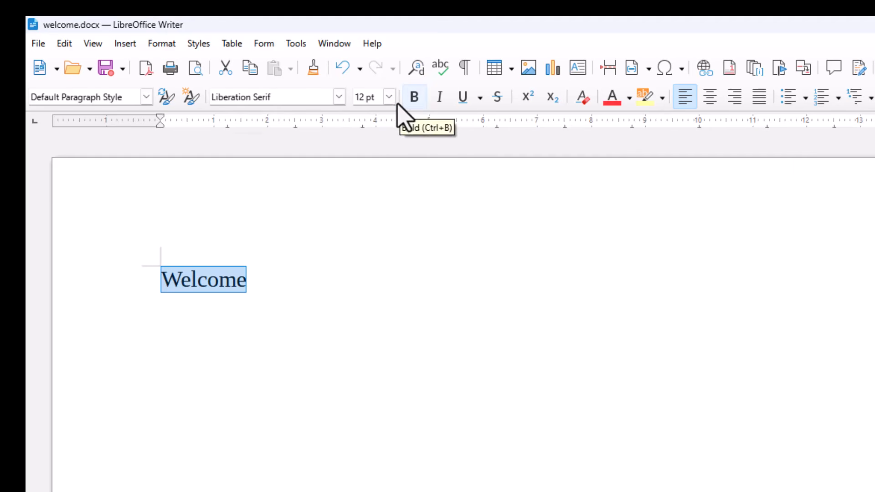
left_click(342, 98)
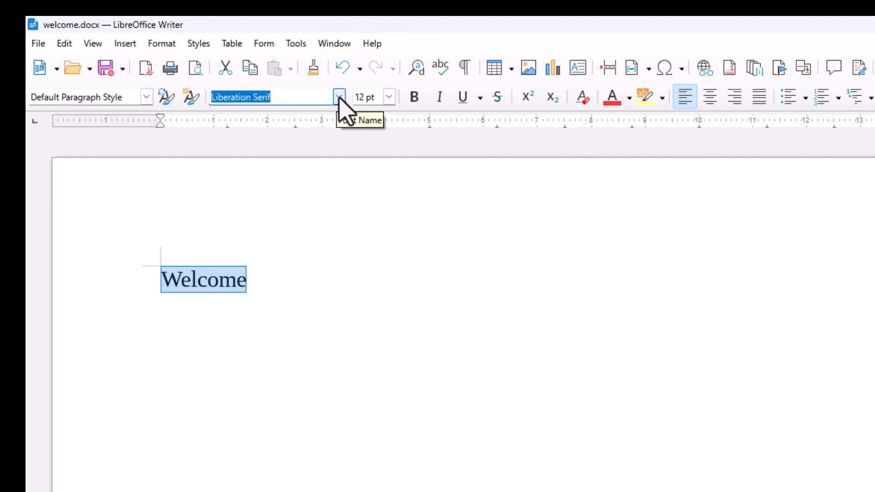
left_click(339, 98)
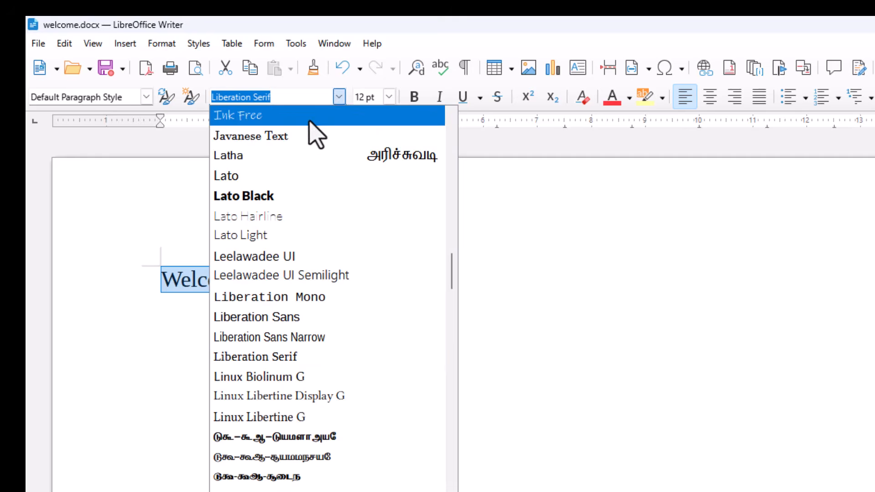
scroll(269, 219, "up", 1)
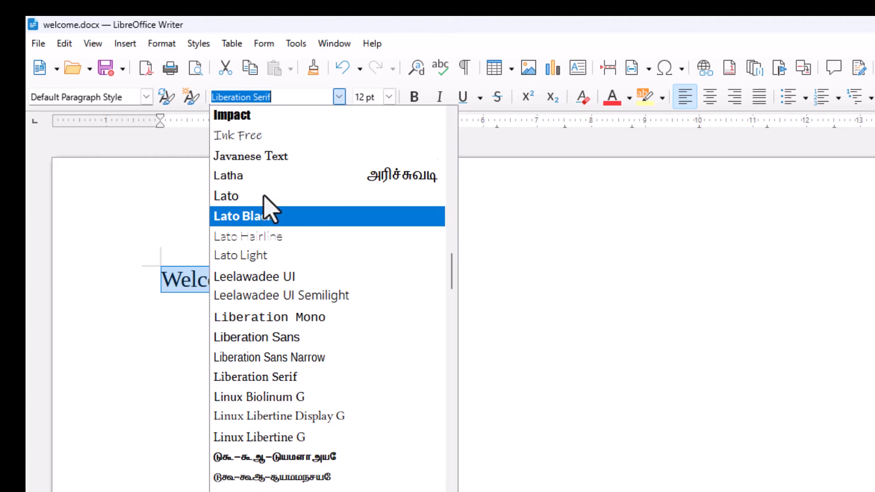
left_click(267, 212)
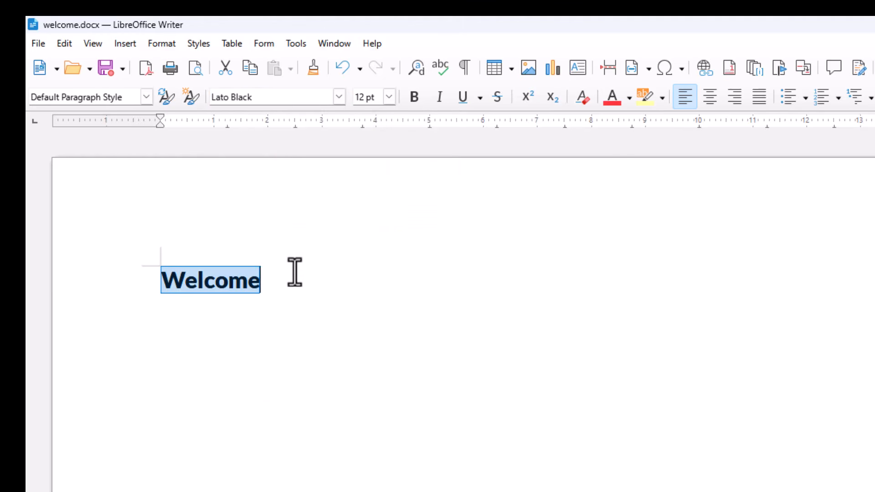
Try a 36 pt font size on the word "Welcome" and settle on 15 pt
left_click(389, 98)
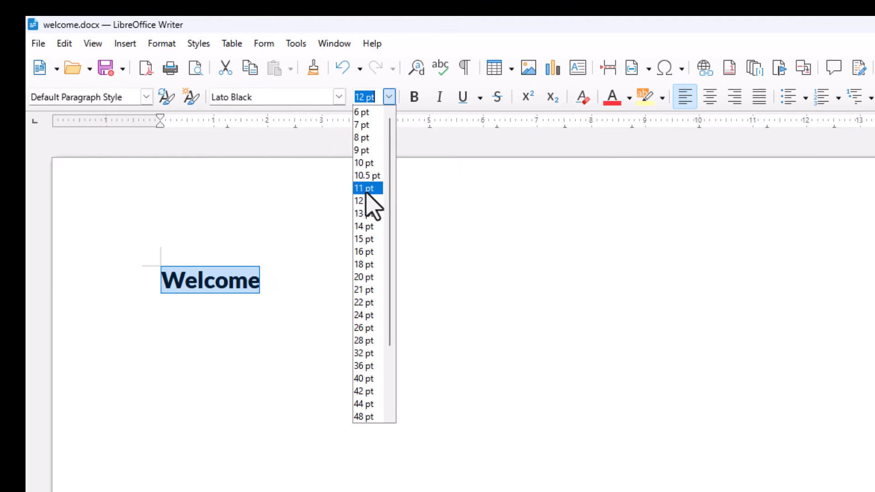
left_click(365, 366)
left_click(389, 98)
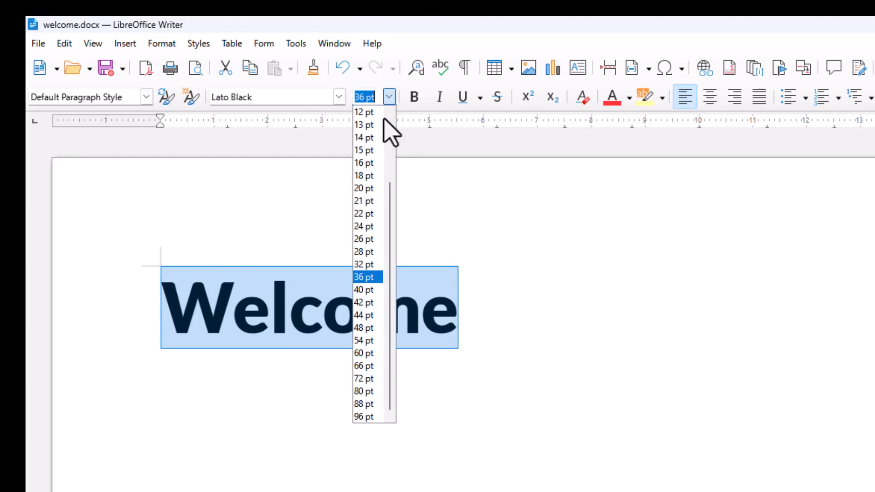
left_click(366, 149)
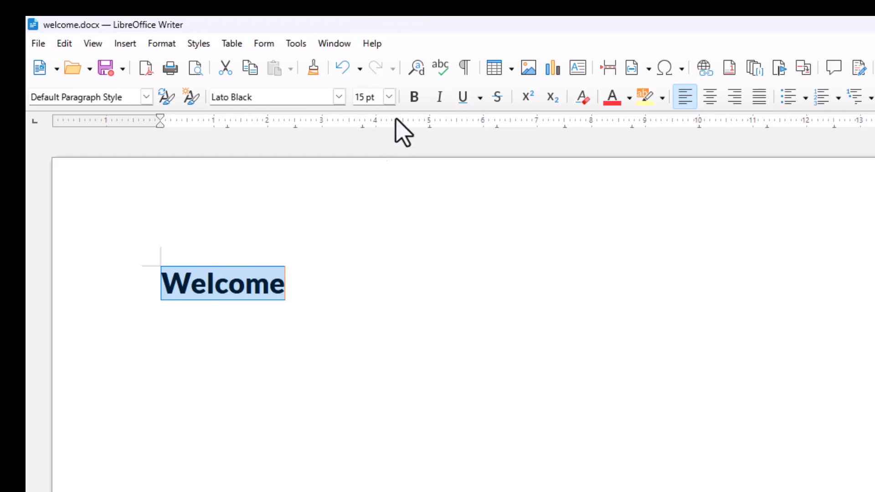
Make the word "Welcome" bold and italic, and apply and remove an underline on it
left_click(416, 105)
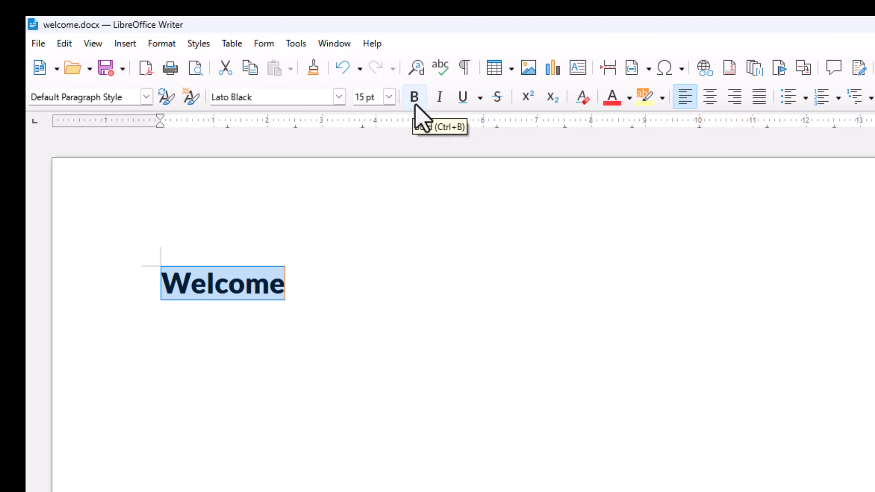
left_click(445, 98)
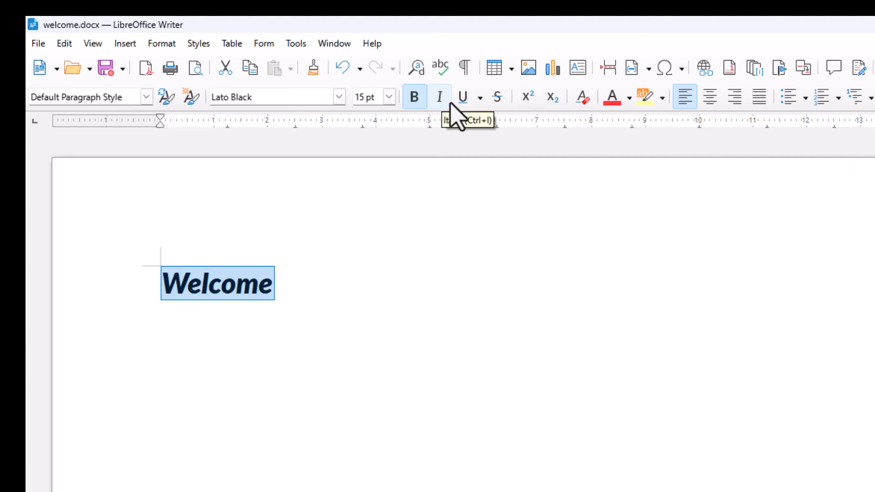
left_click(459, 102)
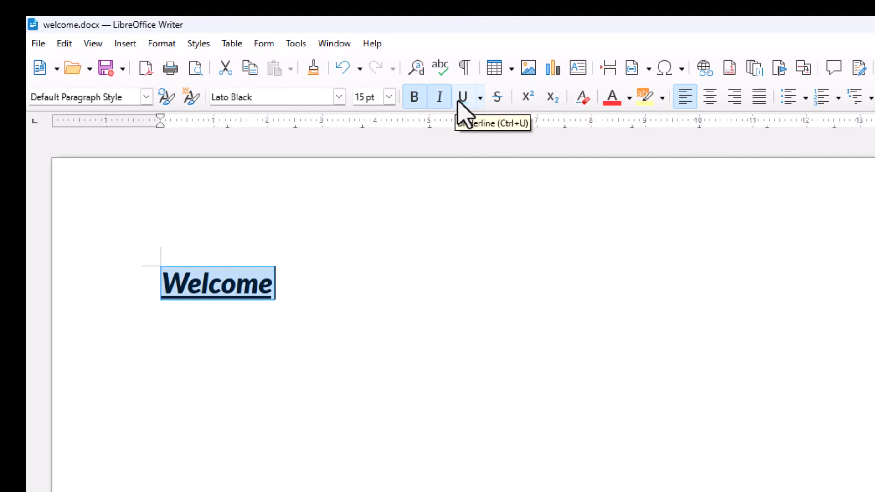
left_click(466, 105)
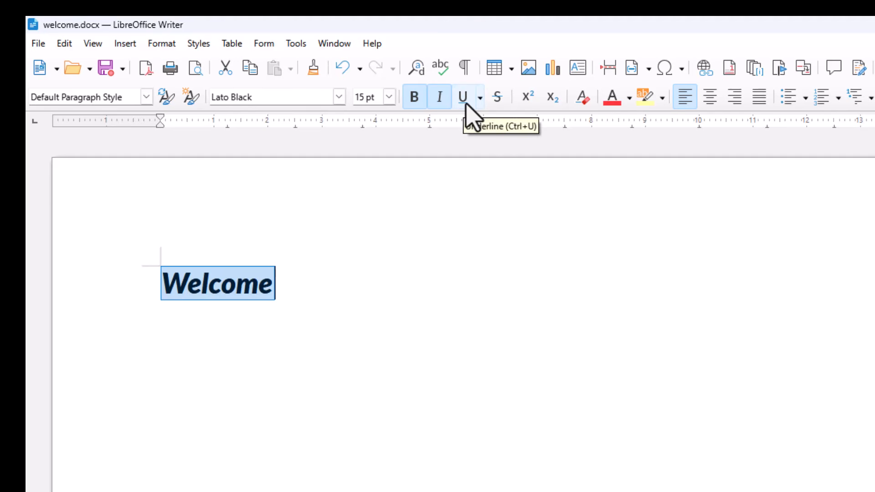
Try Light Red 1 as the font color of "Welcome" and replace it with purple from the Standard palette
left_click(617, 107)
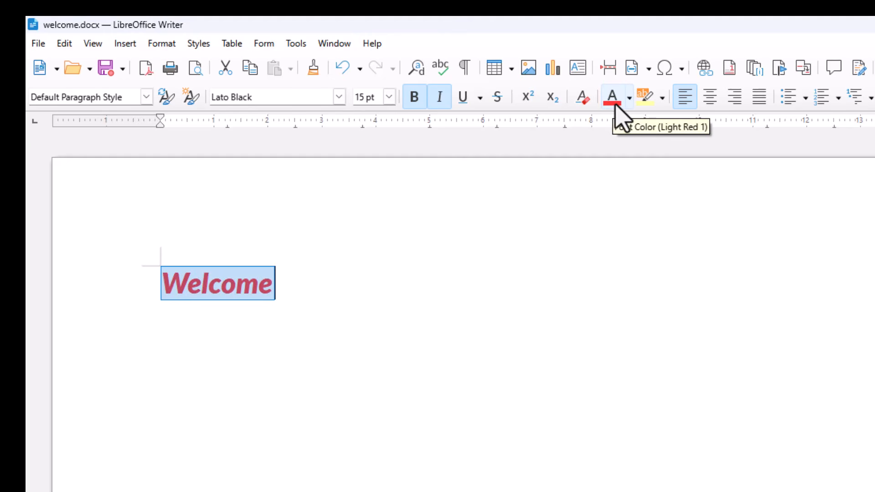
left_click(629, 98)
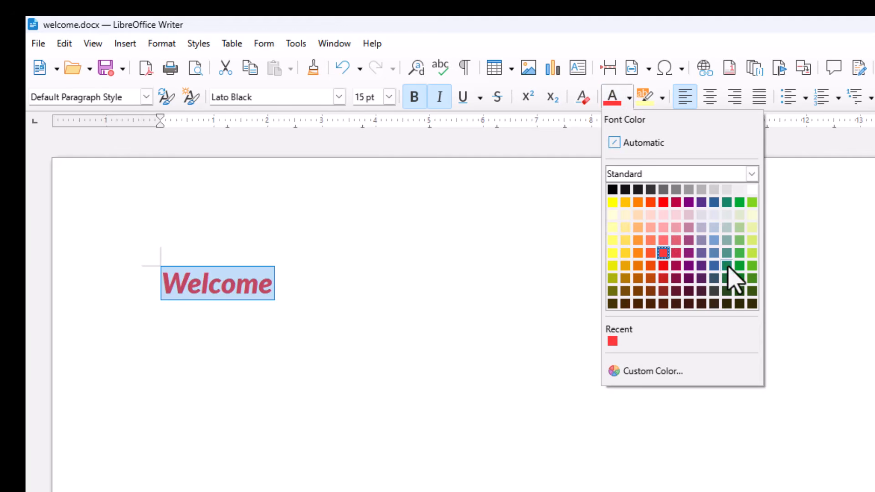
left_click(689, 202)
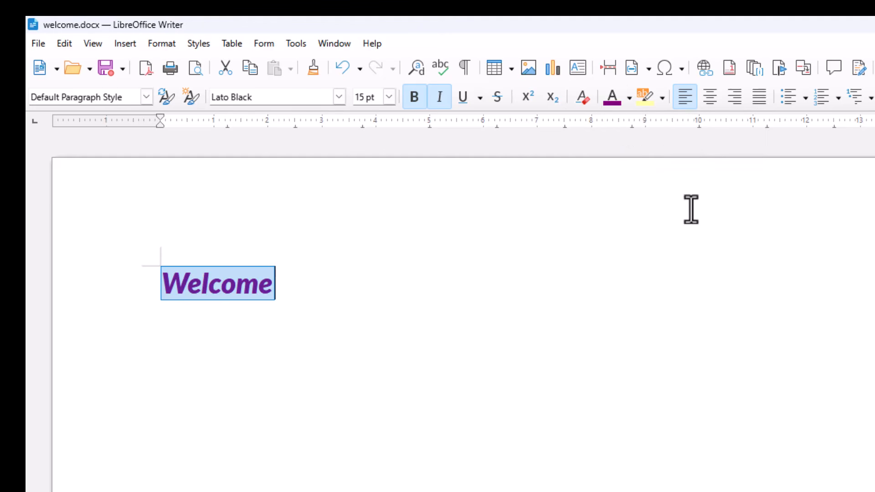
Highlight the word "Welcome" in light yellow from the Standard palette and select the word again
left_click(662, 98)
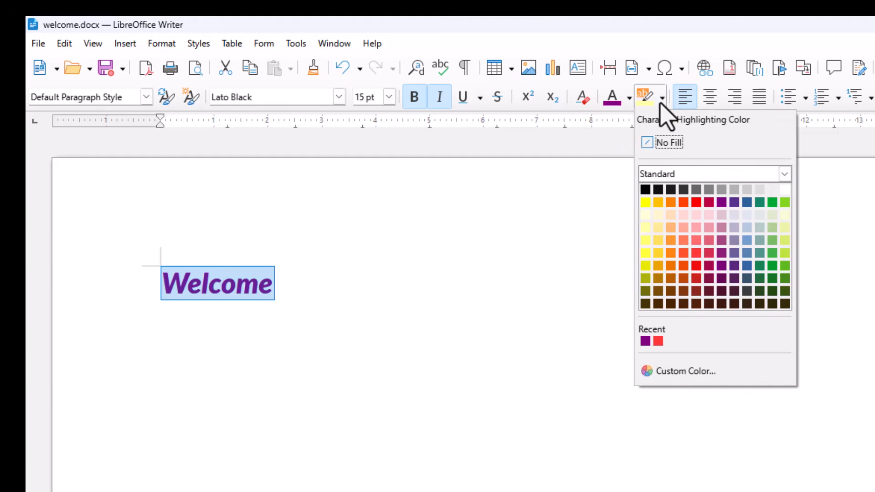
left_click(646, 242)
left_click(485, 251)
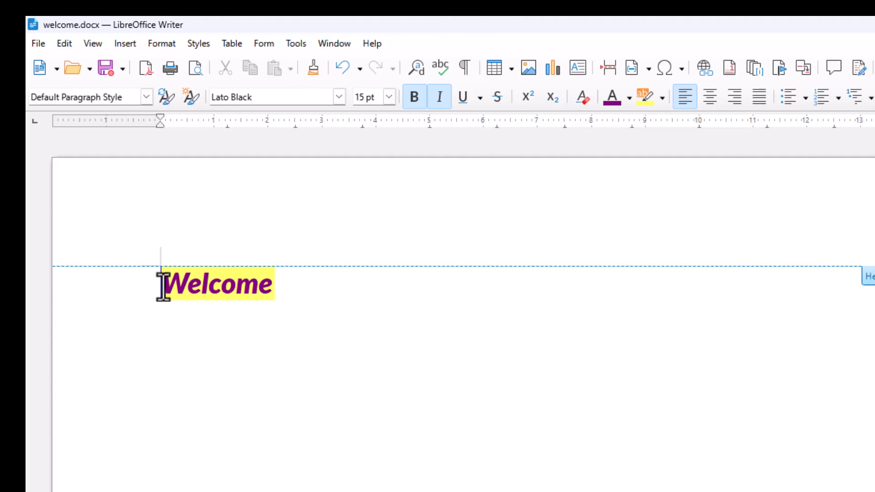
left_click_drag(165, 286, 275, 280)
left_click(162, 45)
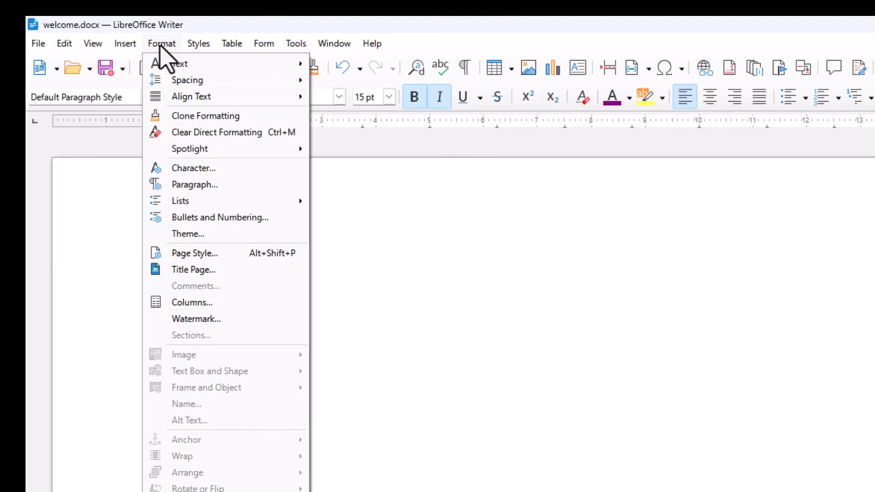
mouse_move(162, 61)
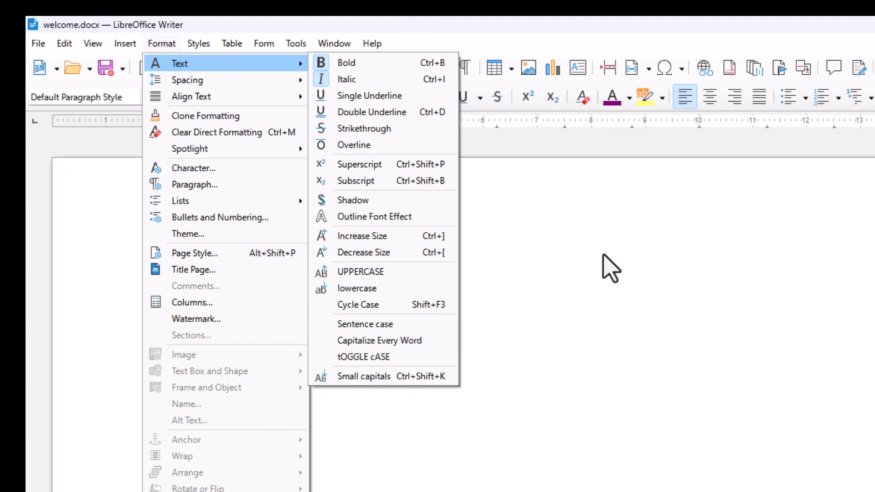
left_click(608, 264)
Undo the yellow highlighting on "Welcome" and redo it
left_click(65, 45)
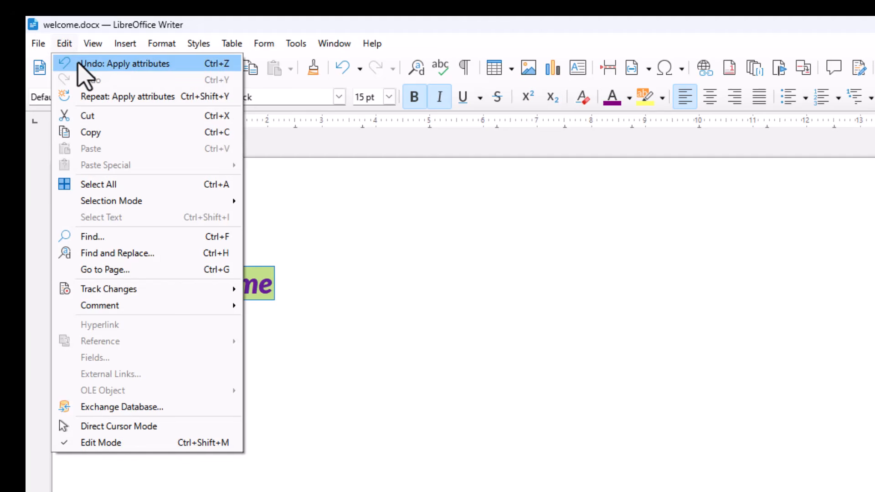
left_click(78, 64)
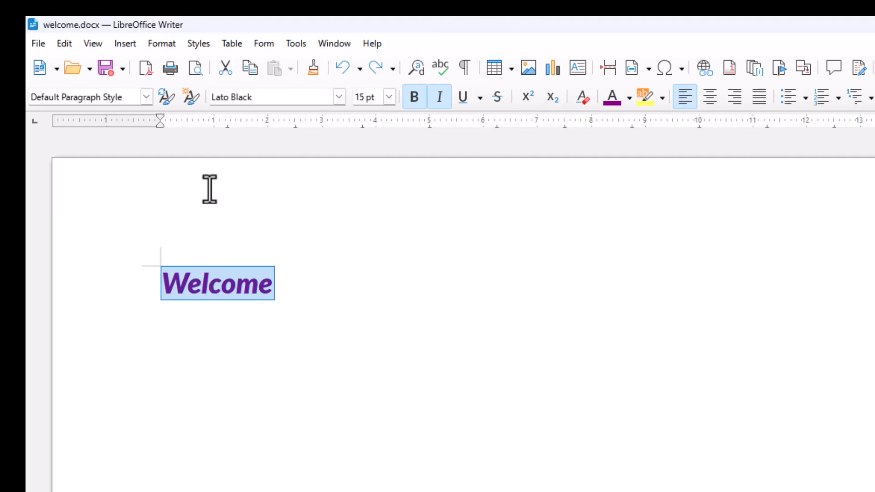
left_click(68, 44)
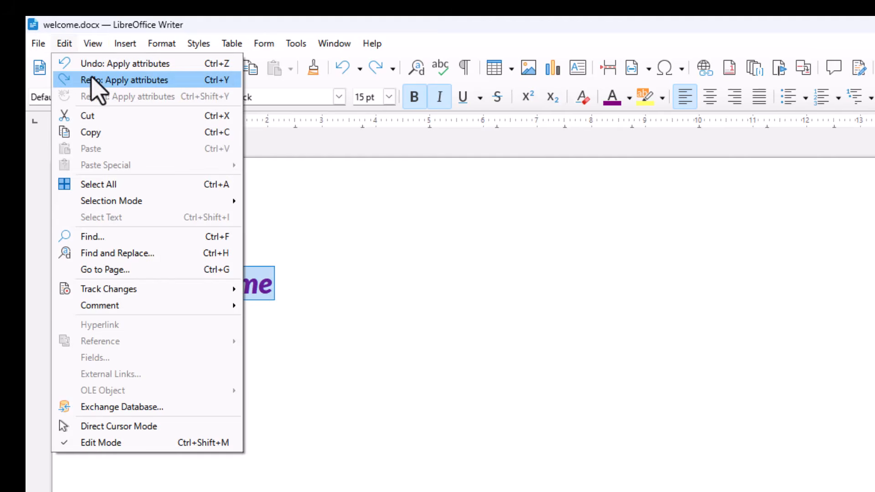
left_click(92, 80)
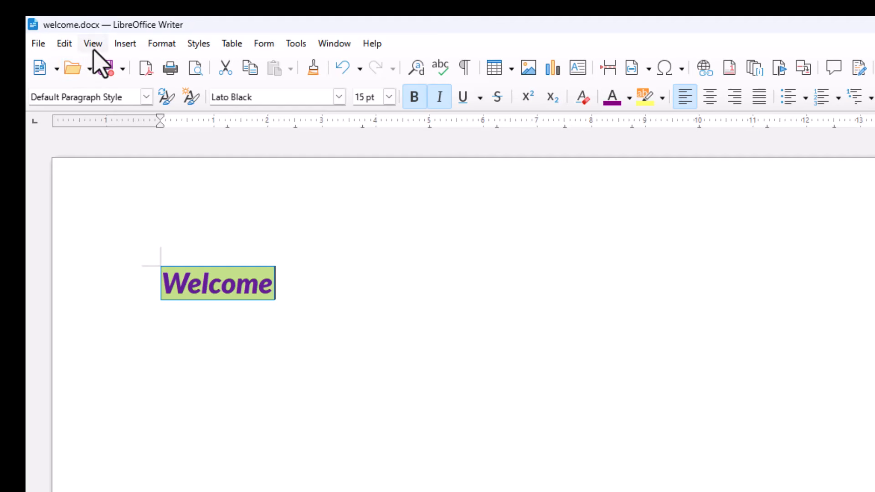
Apply the Shadow effect to "Welcome" and set its font size to 22 pt
left_click(160, 44)
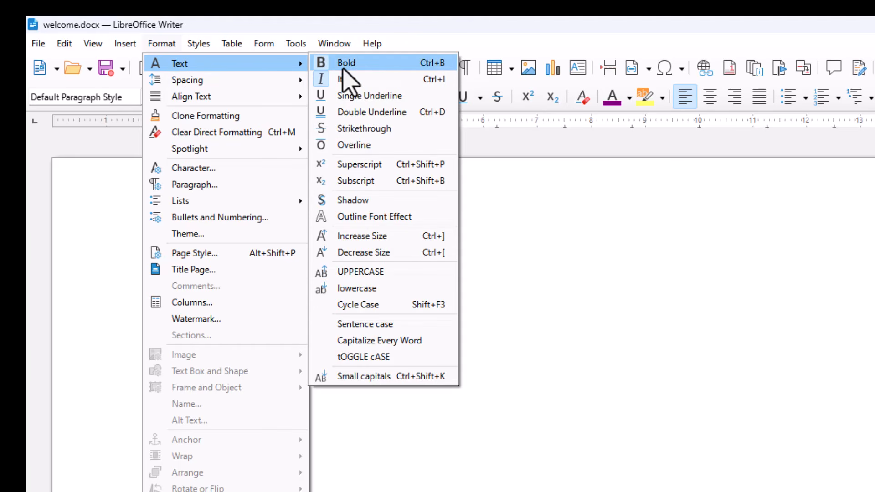
left_click(353, 201)
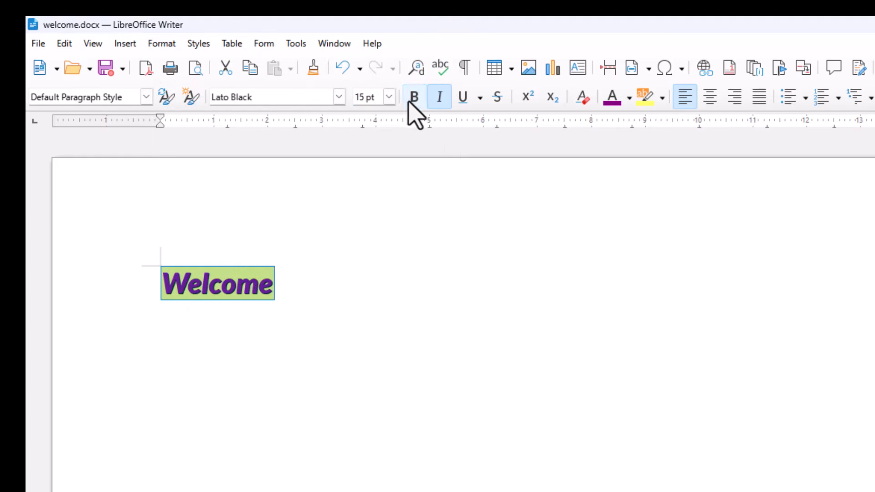
left_click(389, 97)
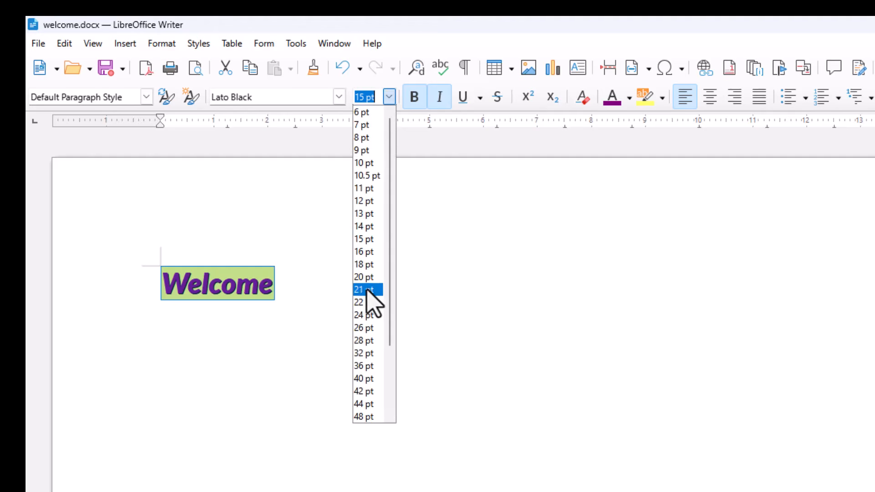
left_click(363, 307)
left_click(364, 304)
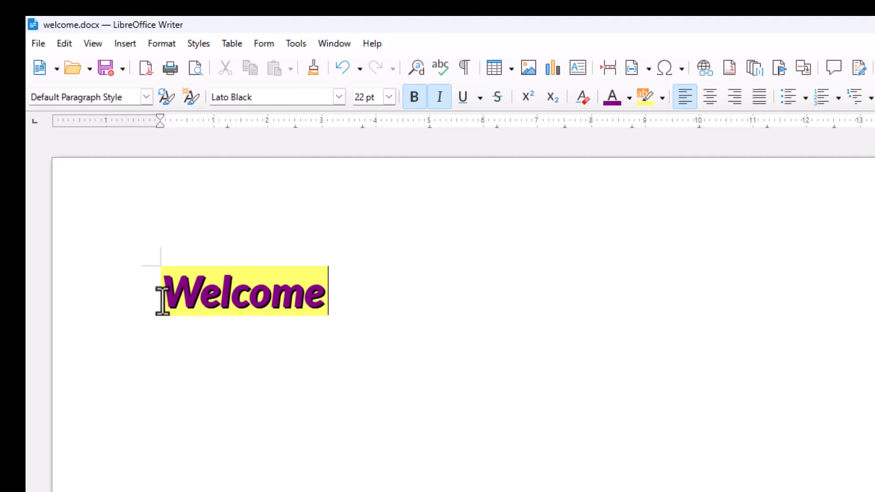
Try right and justified alignment on the word "Welcome" and settle on centered alignment
left_click_drag(162, 298, 320, 306)
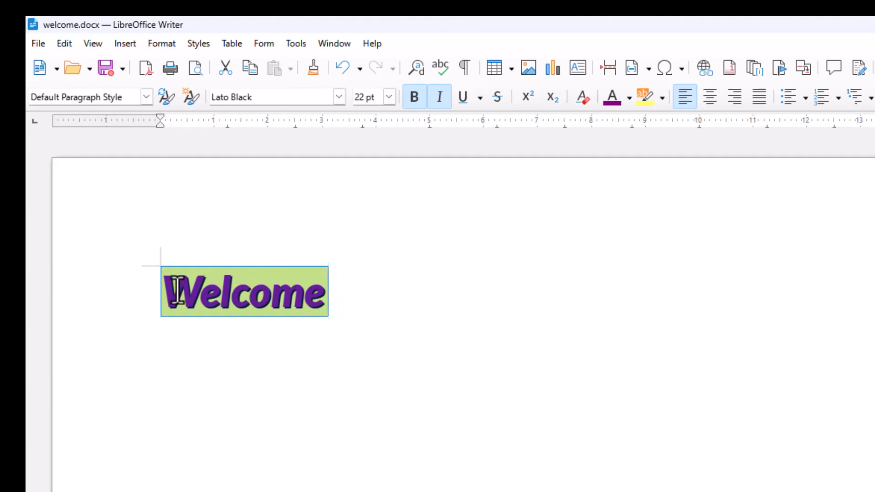
left_click(710, 97)
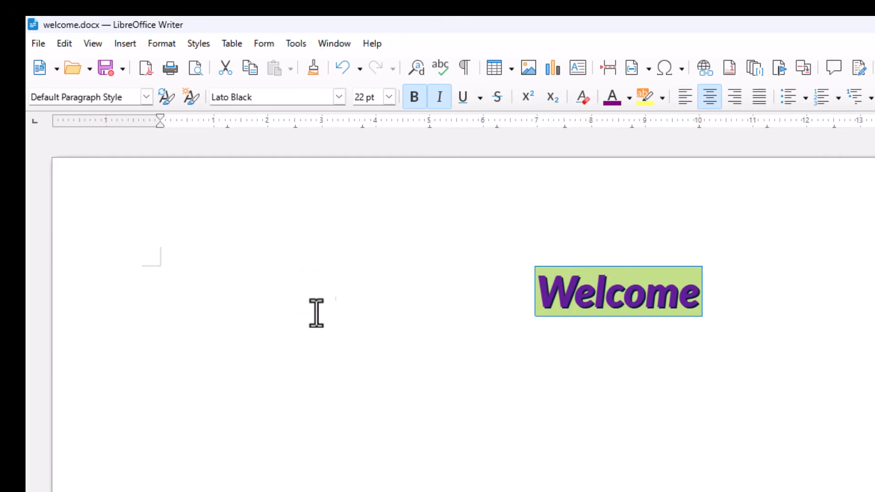
left_click(739, 104)
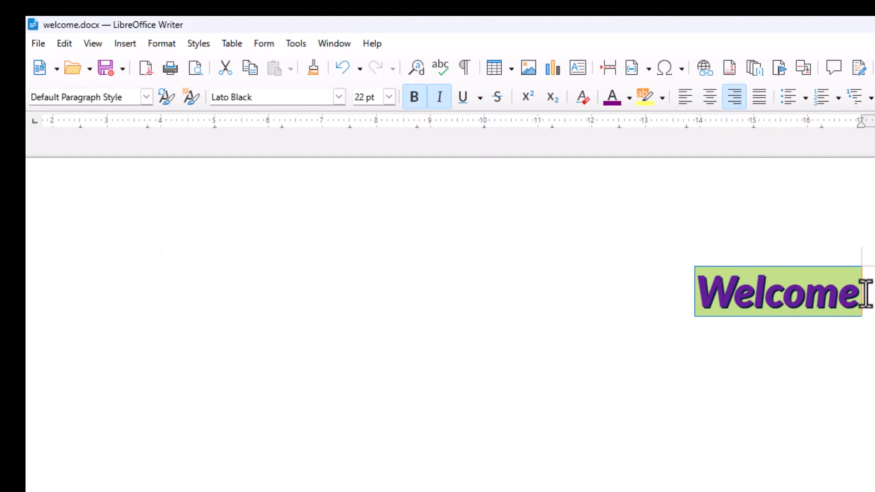
left_click(708, 106)
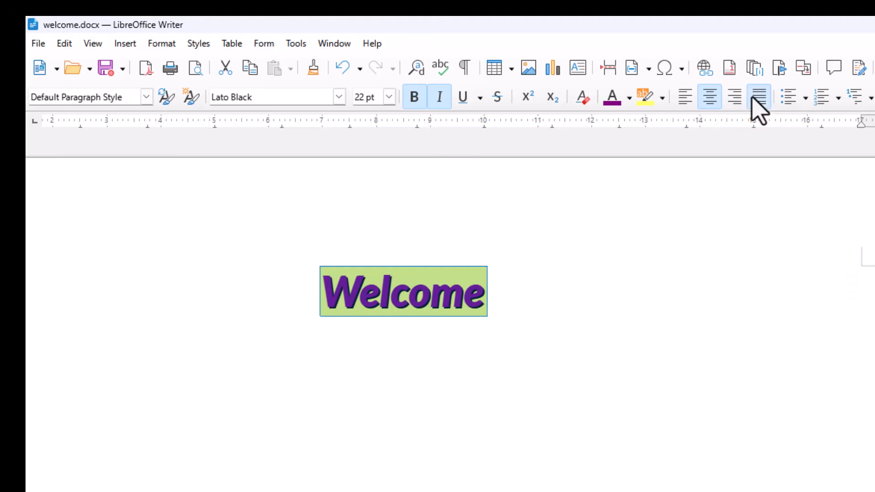
left_click(753, 98)
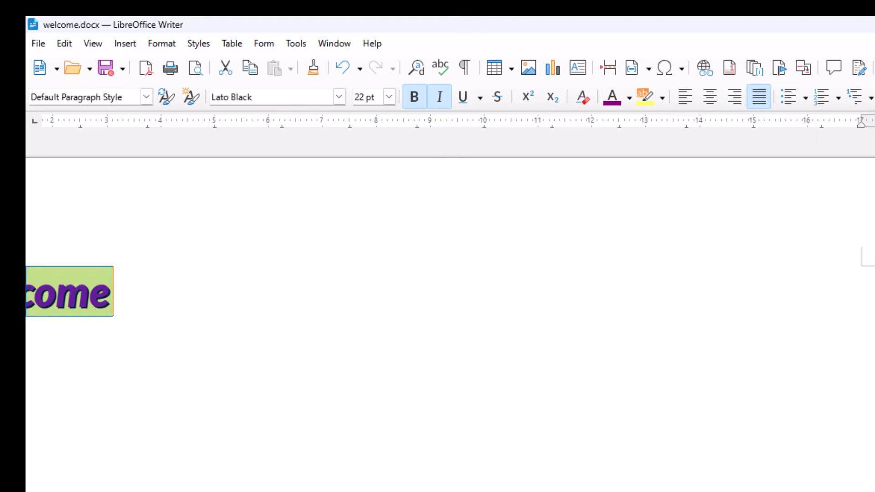
scroll(438, 291, "left", 5)
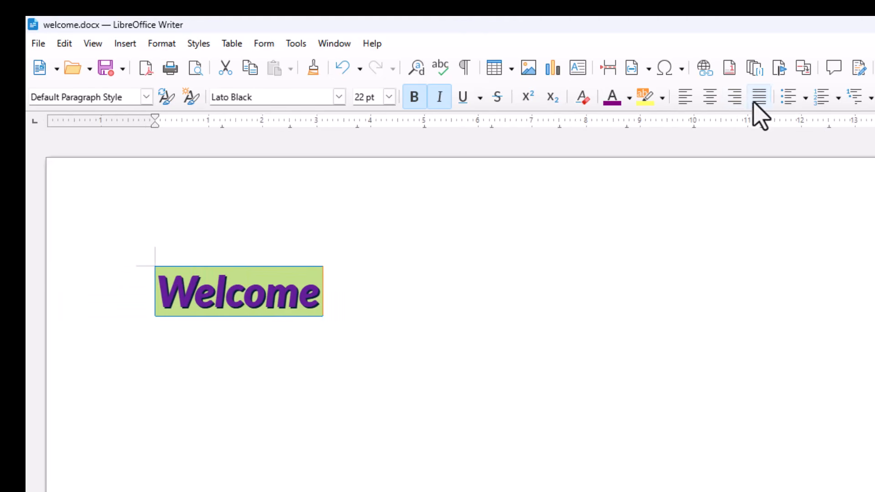
left_click(712, 102)
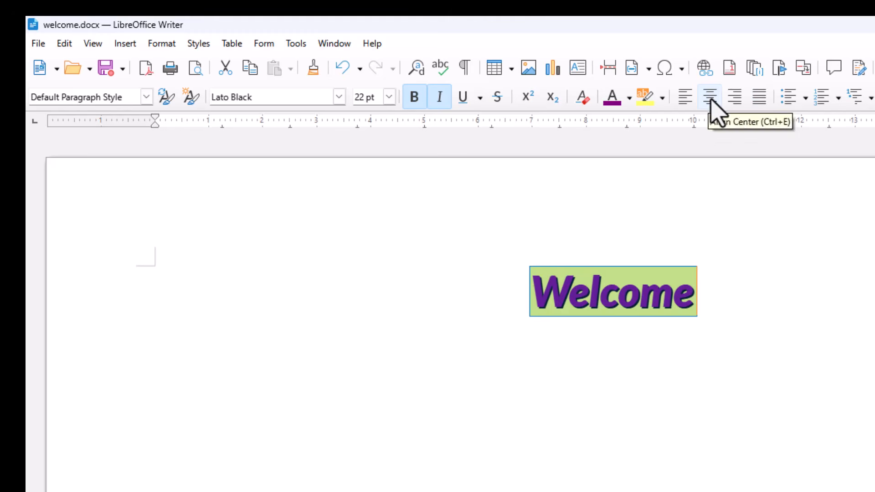
Add "everyone" and "good morning" as two separate lines below "Welcome"
left_click(698, 314)
key("Return")
type("everyone ")
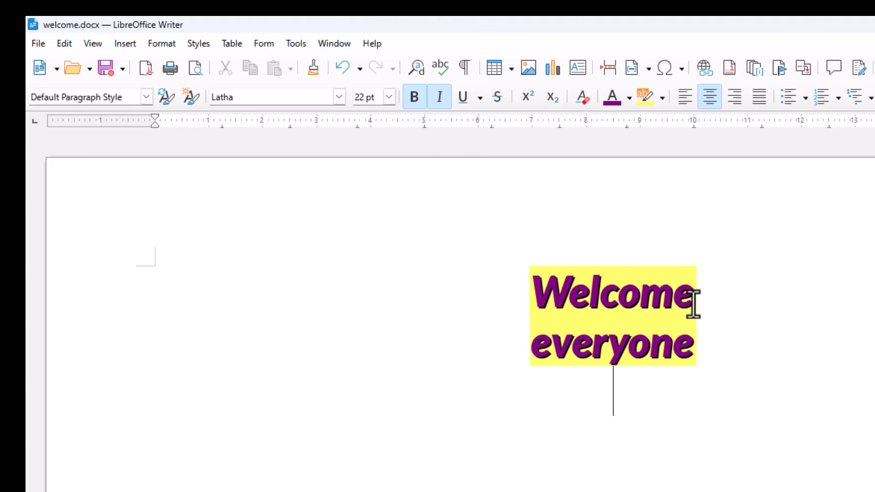
type("goo")
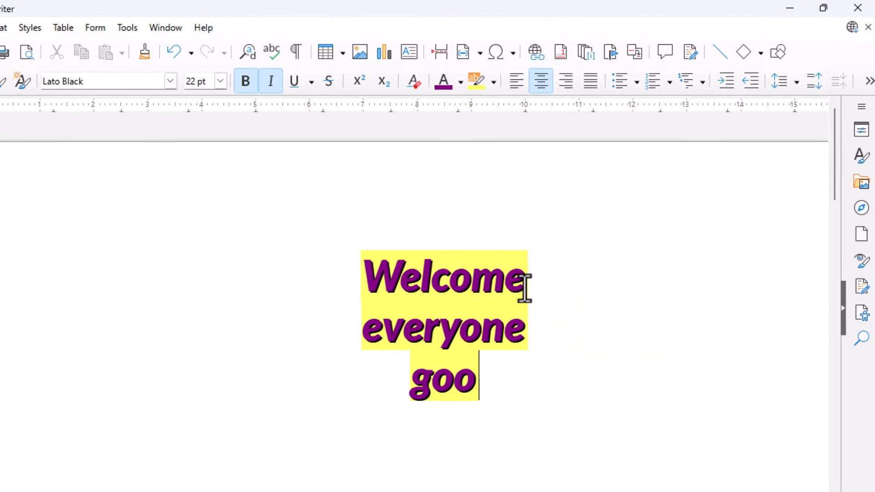
type("d mo")
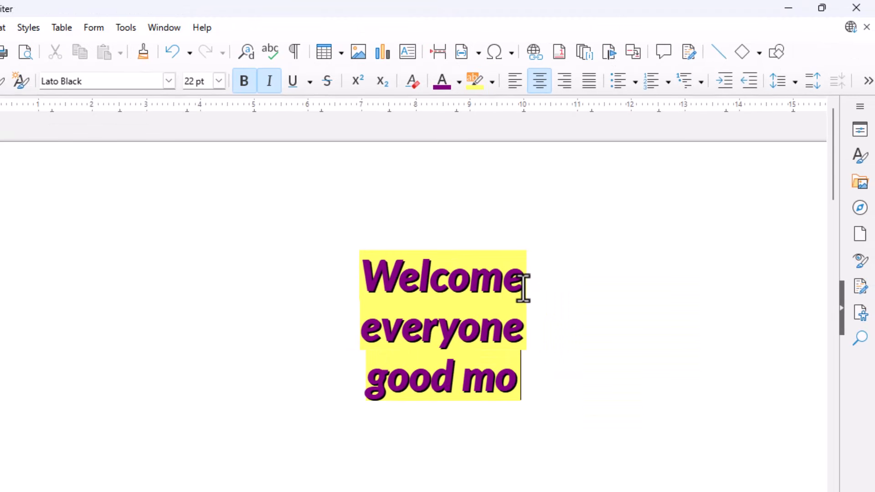
type("rning")
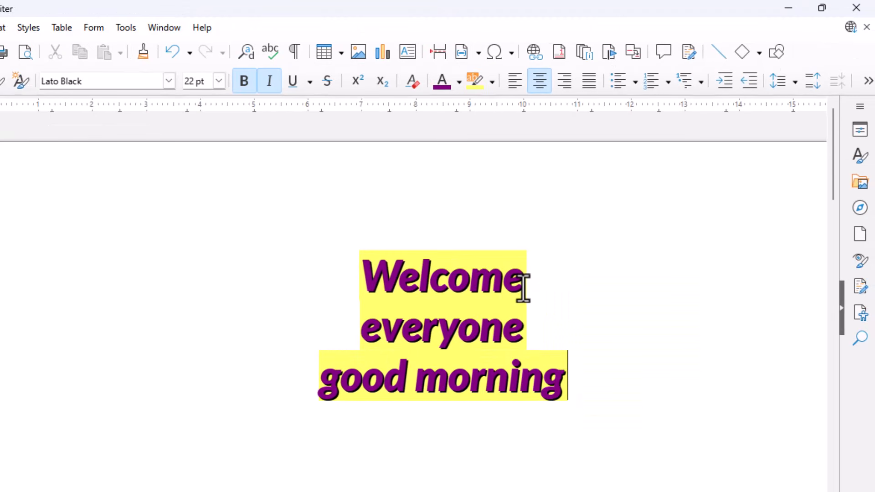
Try bullets and 1) 2) 3) numbering on all three lines and settle on the outline format starting with Roman numerals
left_click(368, 272)
left_click_drag(365, 274, 561, 371)
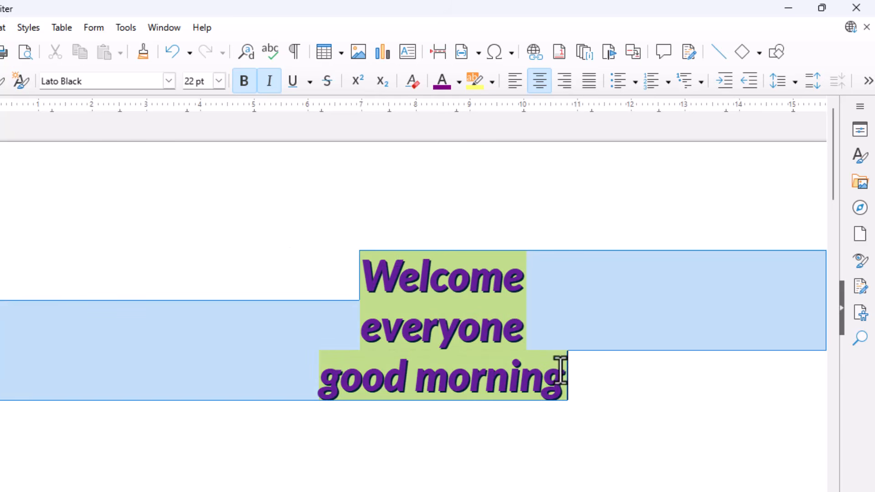
left_click(616, 85)
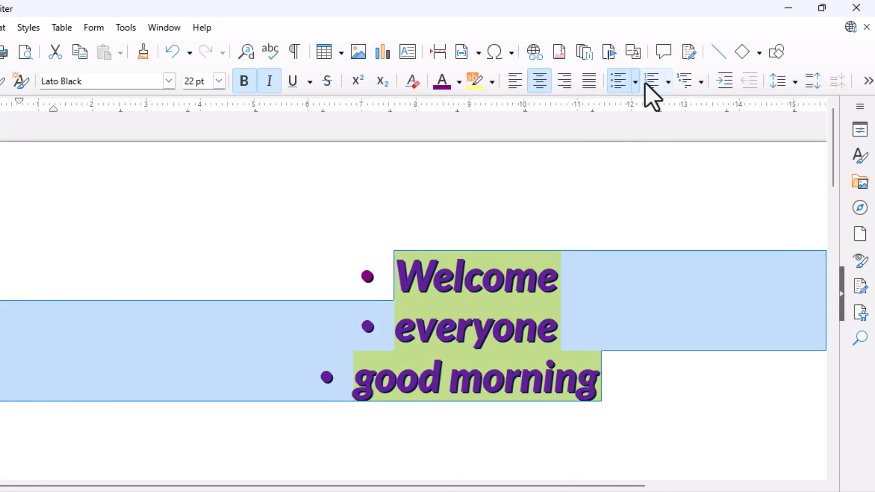
left_click(668, 83)
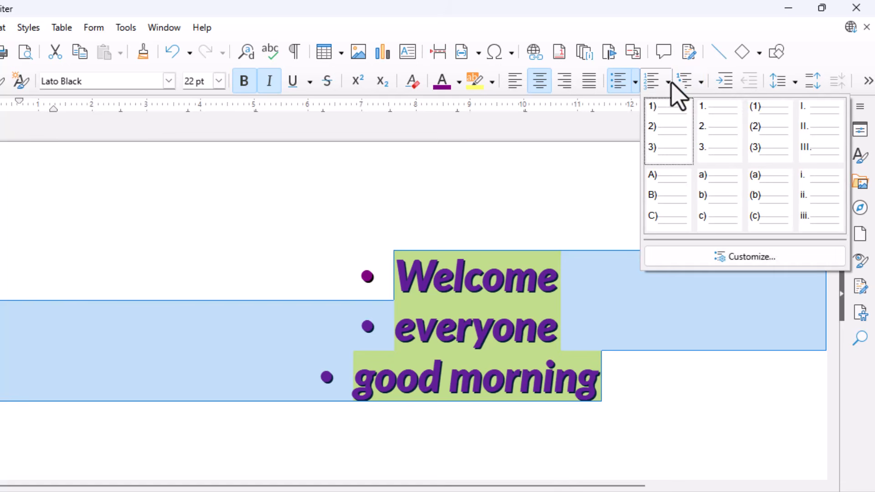
left_click(661, 120)
left_click(696, 79)
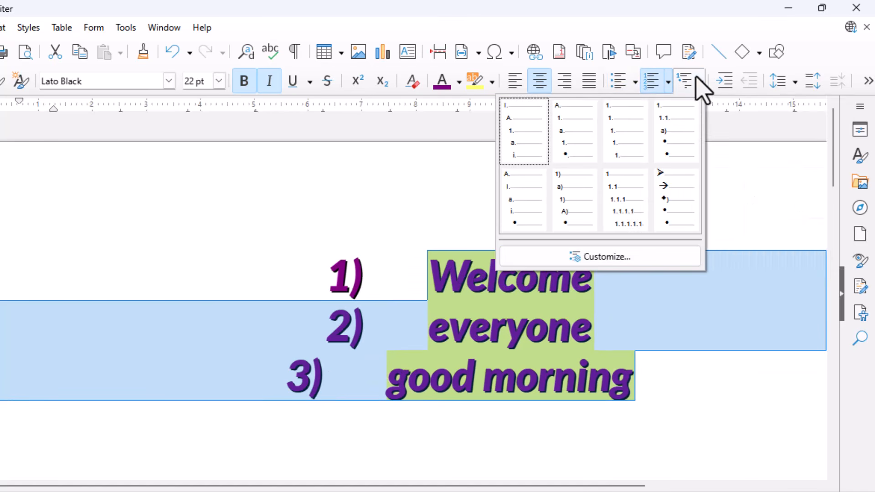
left_click(532, 130)
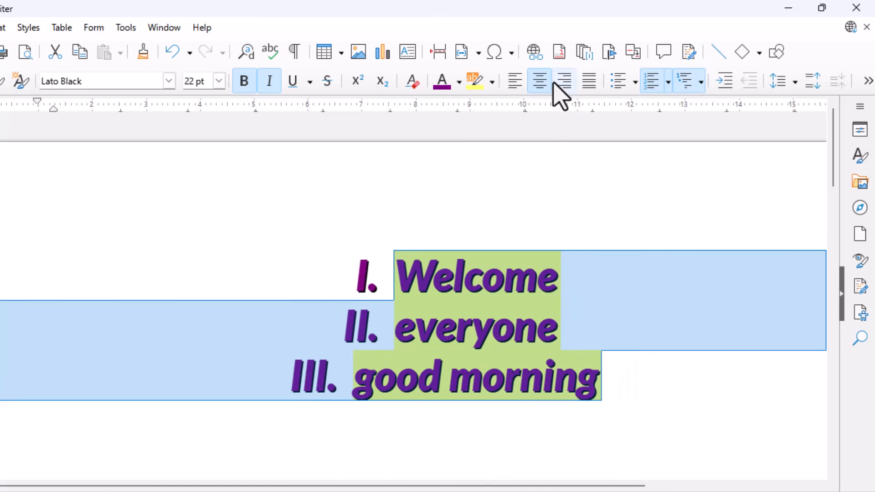
Try line spacings of 1.15 and 2 on the three list lines and set the spacing back to 1
left_click(785, 87)
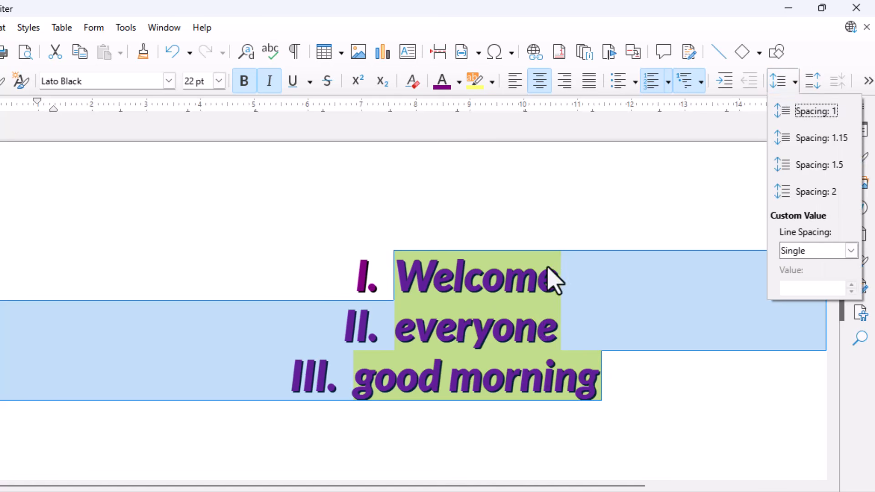
left_click(811, 145)
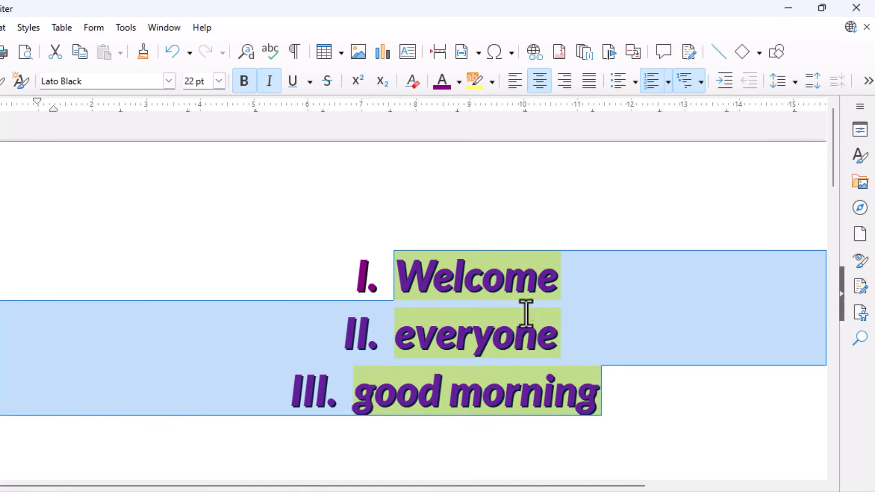
left_click(777, 82)
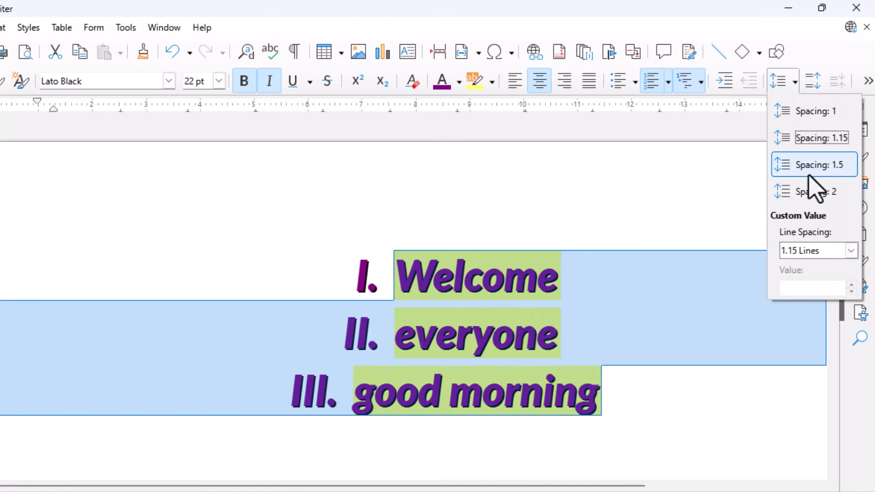
left_click(813, 192)
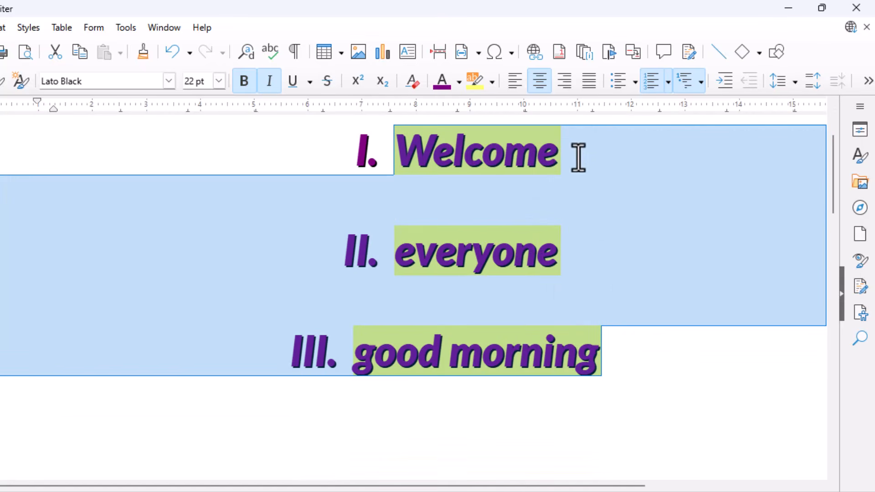
left_click(796, 85)
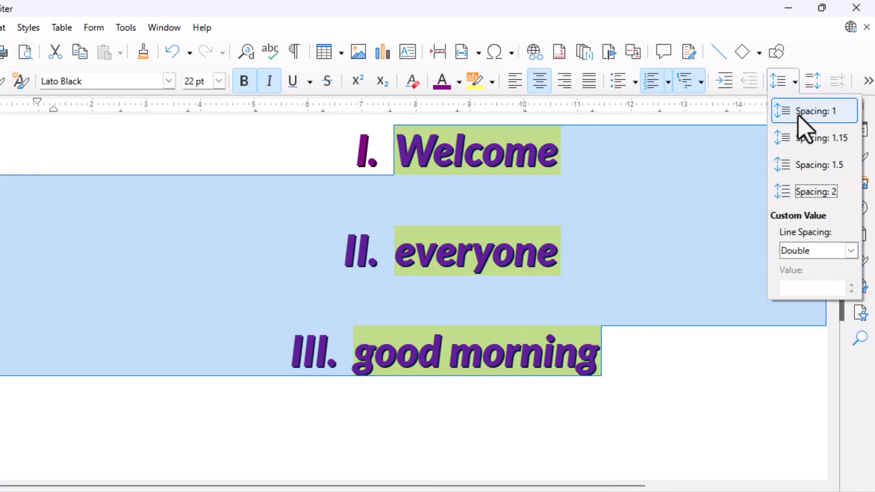
left_click(800, 120)
left_click(634, 259)
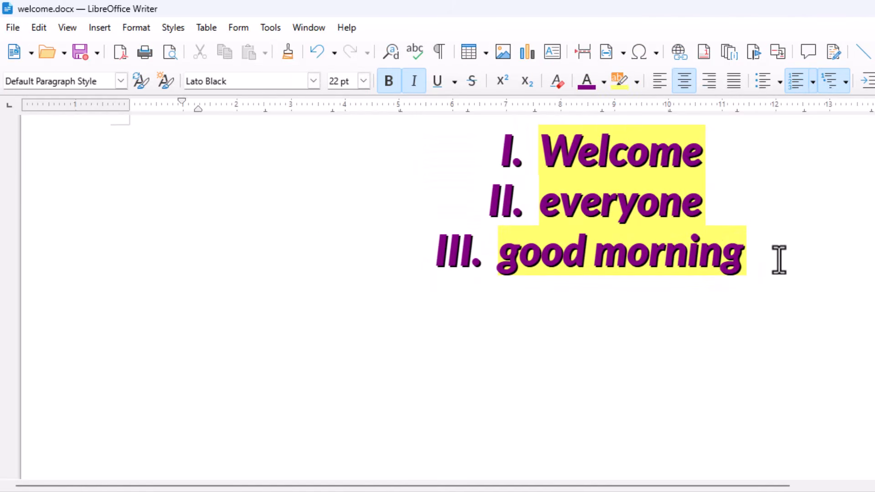
Save the changes to welcome.docx
left_click(12, 29)
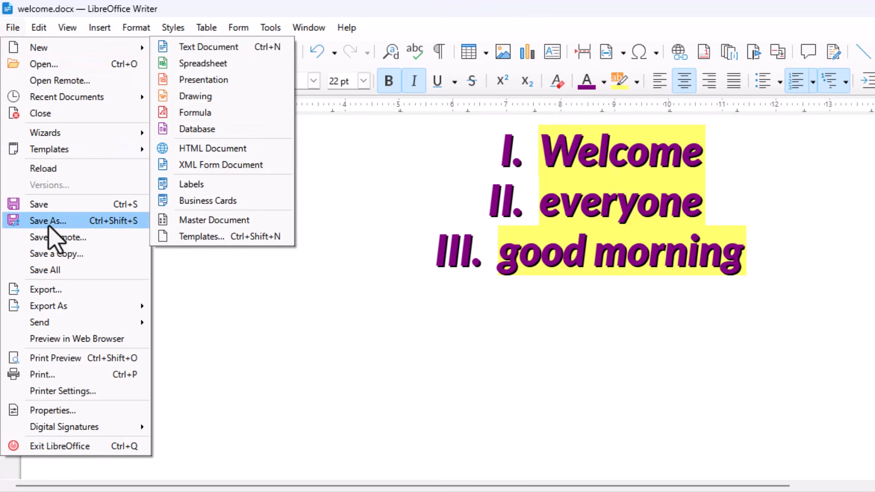
left_click(52, 205)
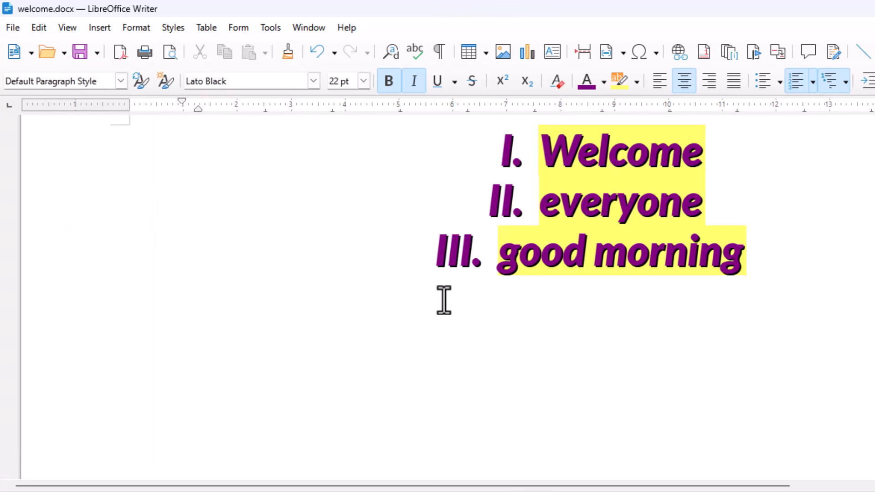